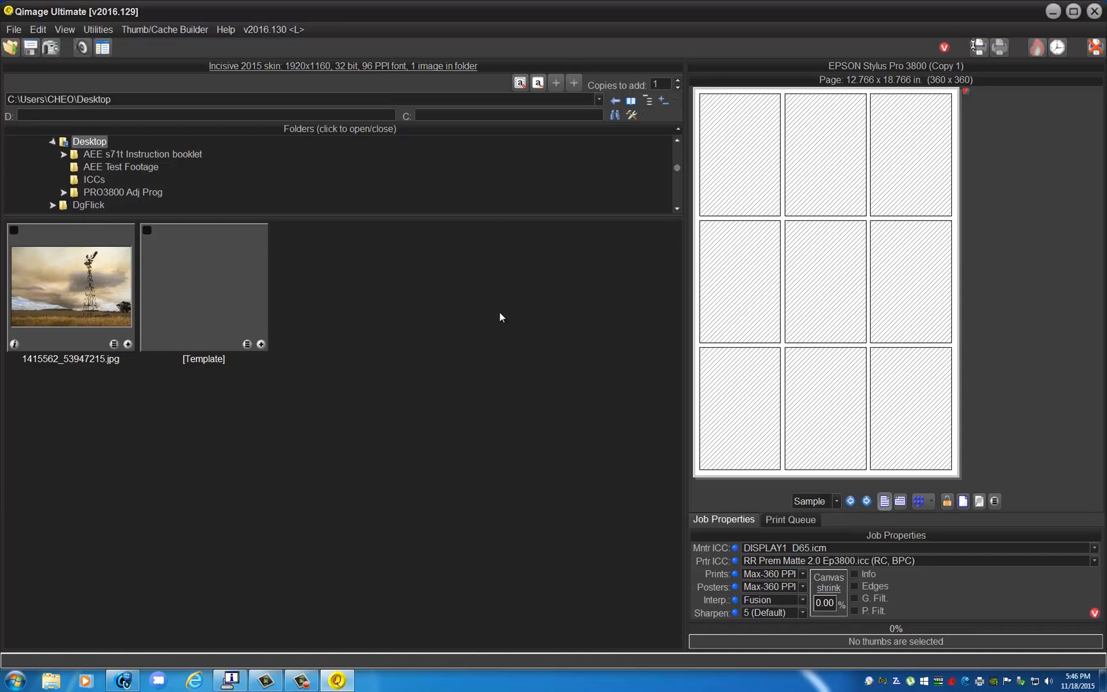
Open the windmill photo for editing and turn on Exposure auto-correction with the offered shadow and highlight clip values.
double_click(97, 297)
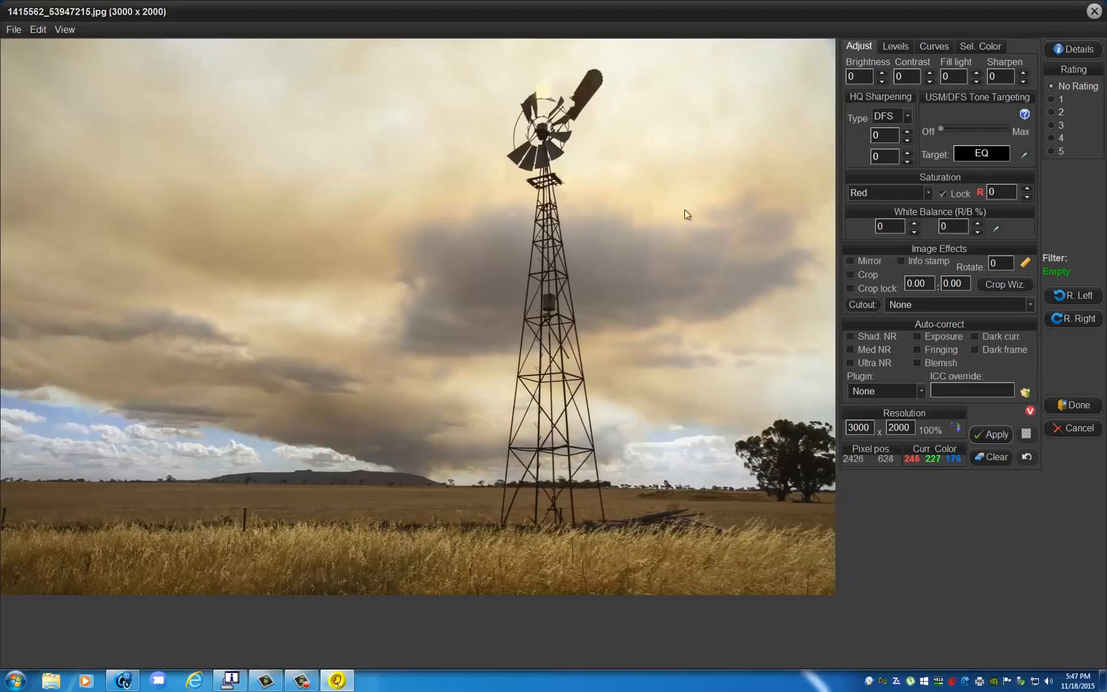
left_click(918, 337)
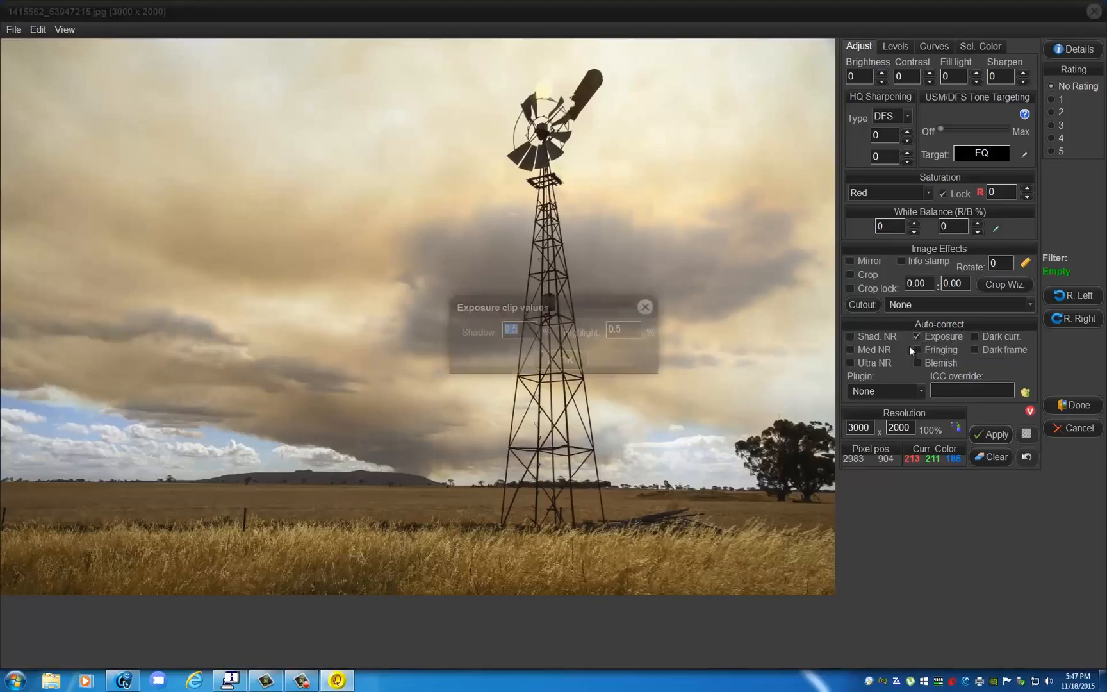
left_click(561, 360)
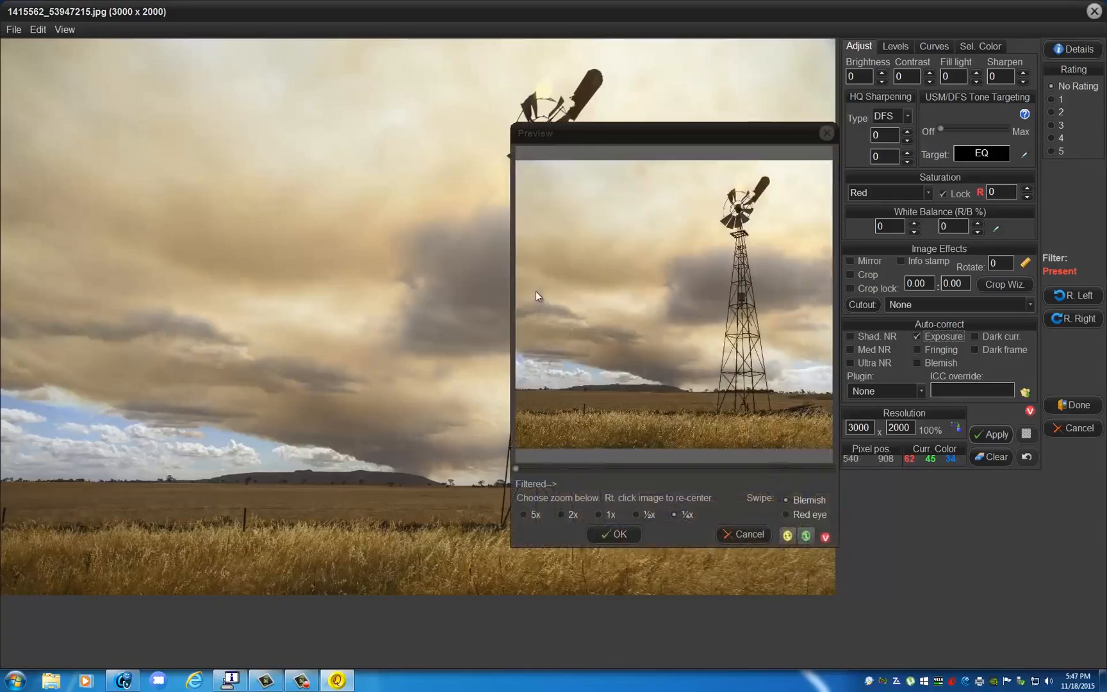
Examine the exposure-corrected windmill head at 1x in the preview, keeping the preview clear of the tower.
left_click_drag(718, 131, 588, 134)
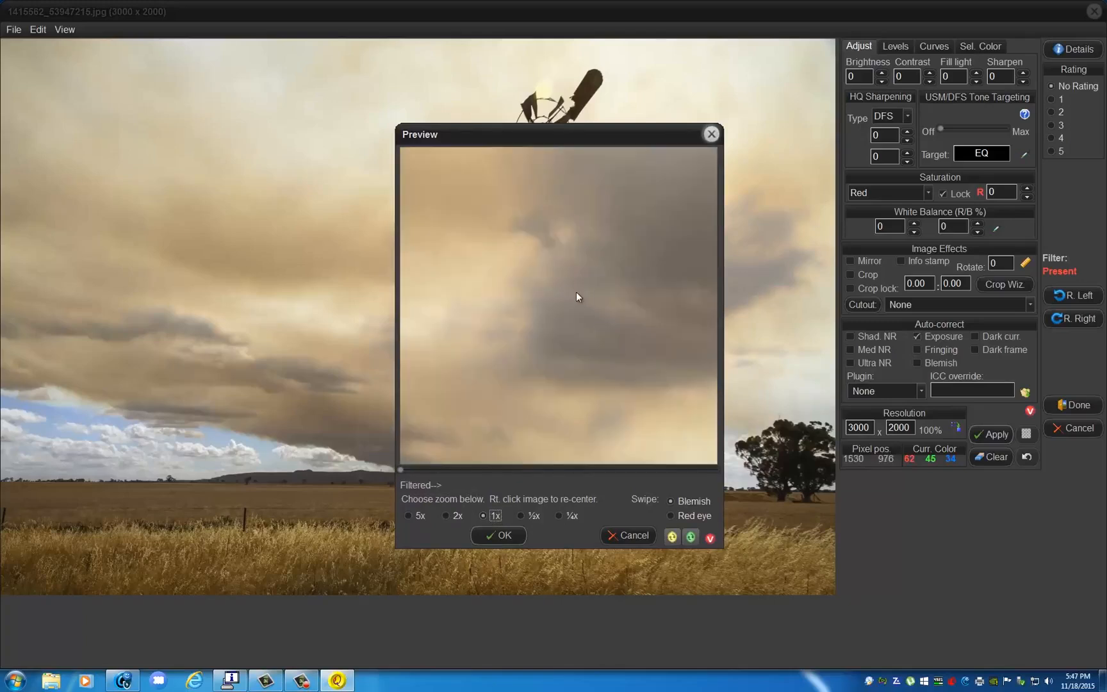
left_click_drag(577, 134, 299, 117)
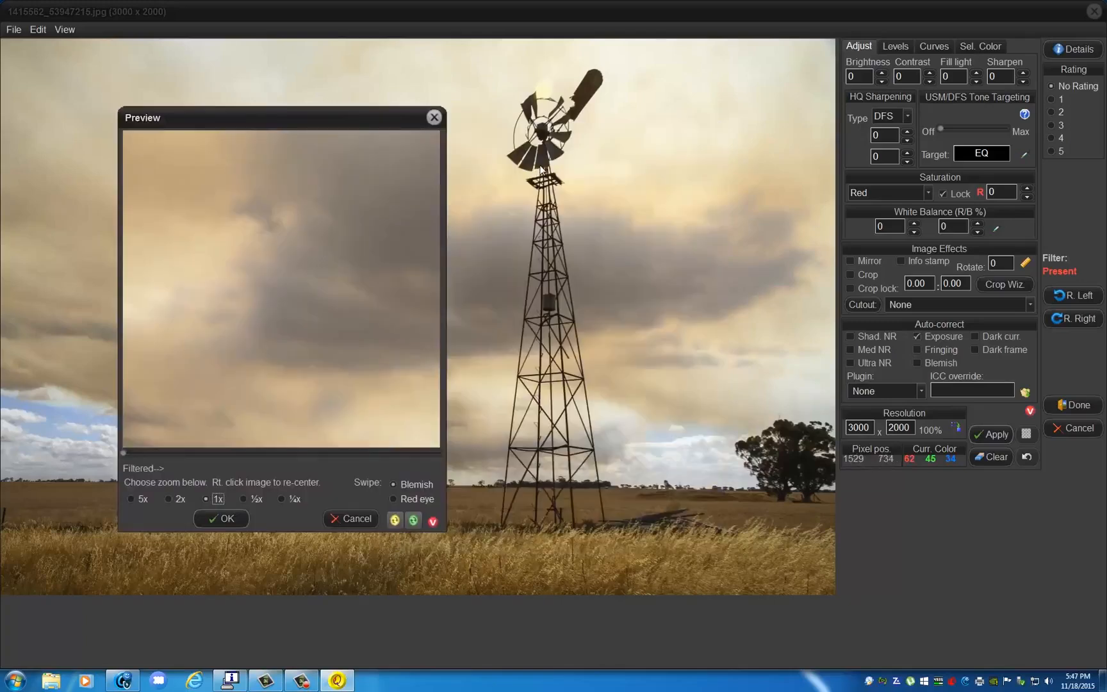
left_click(544, 167)
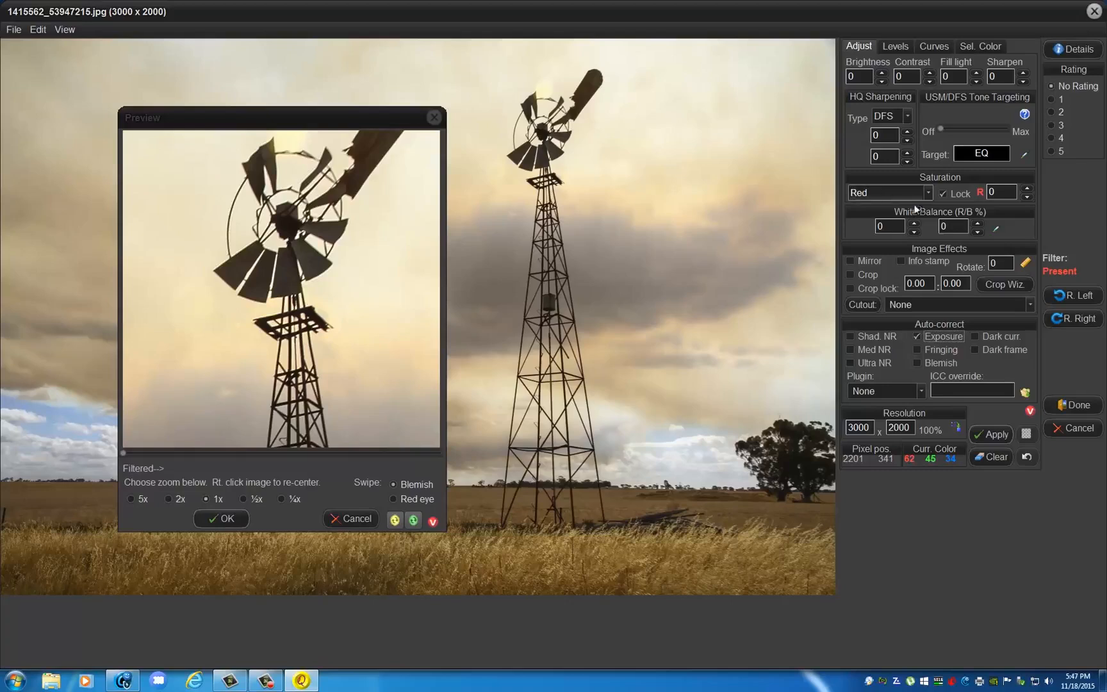
Adjust the photo's tone and colour with contrast 10, fill light -5 and locked saturation 10.
left_click(902, 76)
type("10")
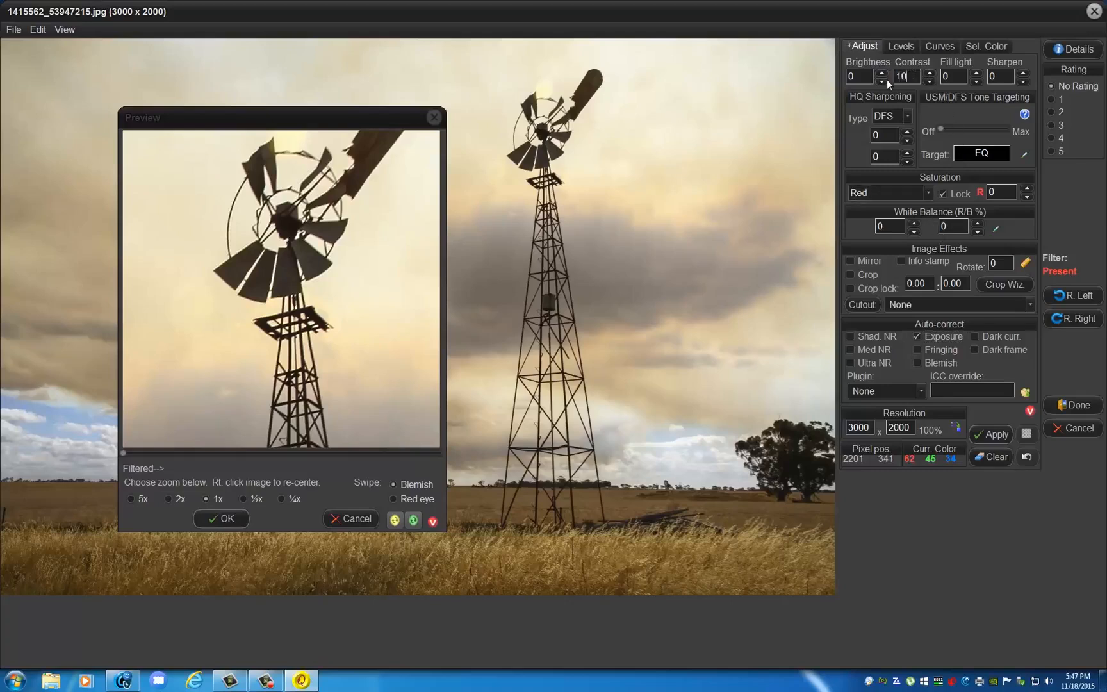
left_click(973, 82)
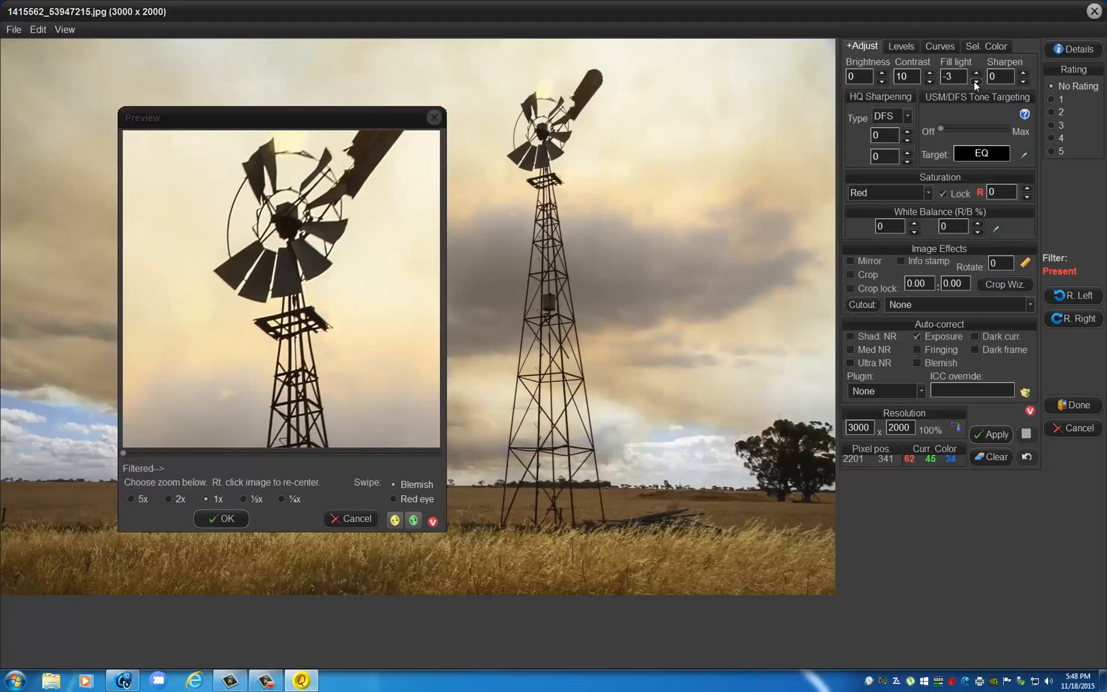
left_click(974, 82)
left_click(974, 82)
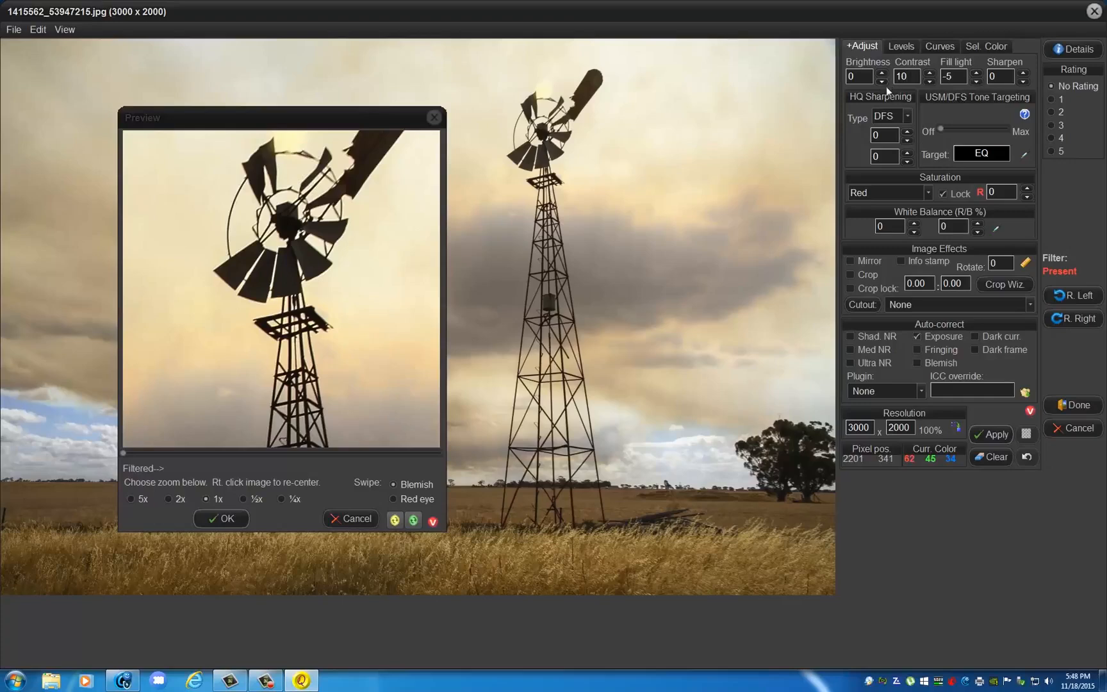
double_click(993, 193)
type("10")
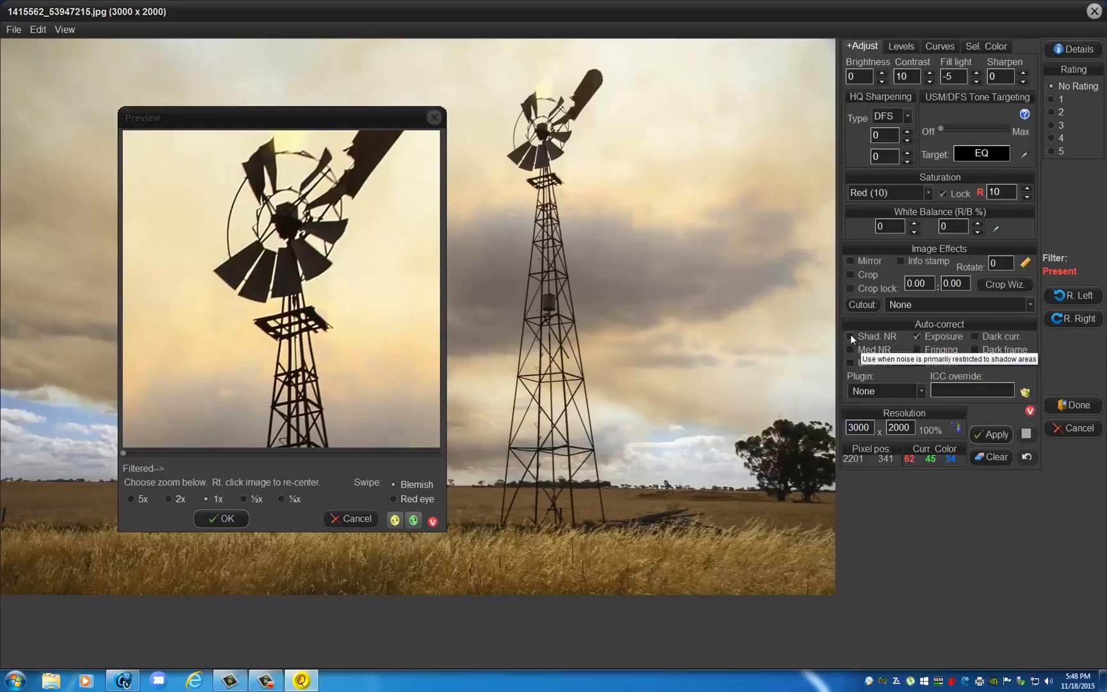
Set the HQ sharpening to type DFS, with 2 as its first value and 60 as its second.
double_click(881, 133)
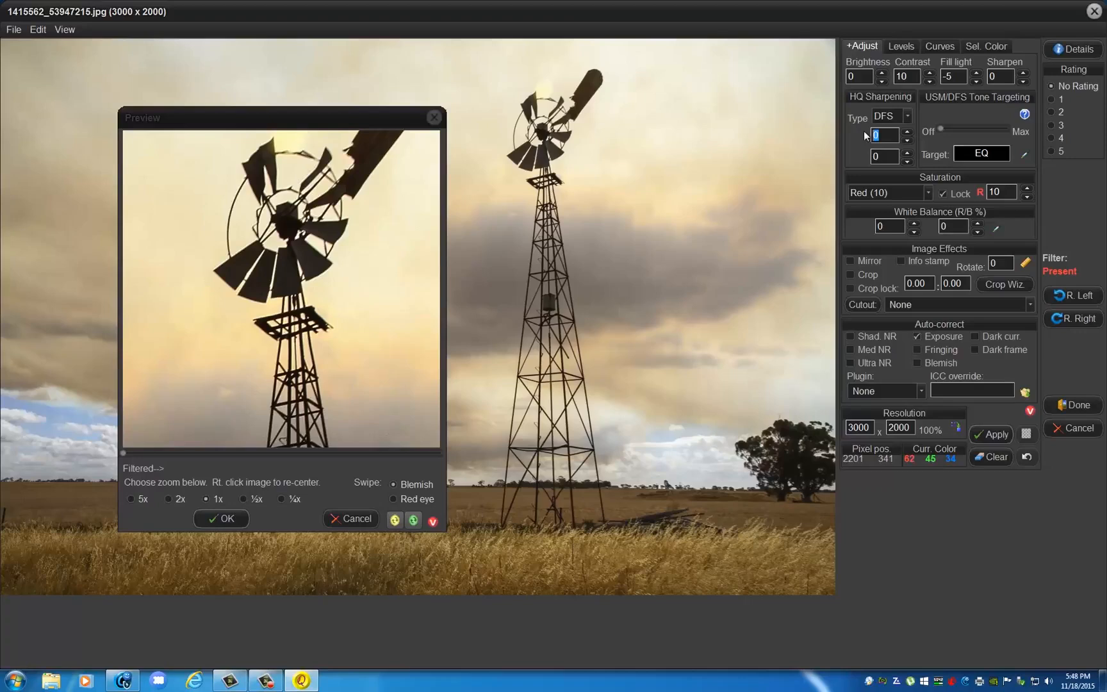
left_click(908, 116)
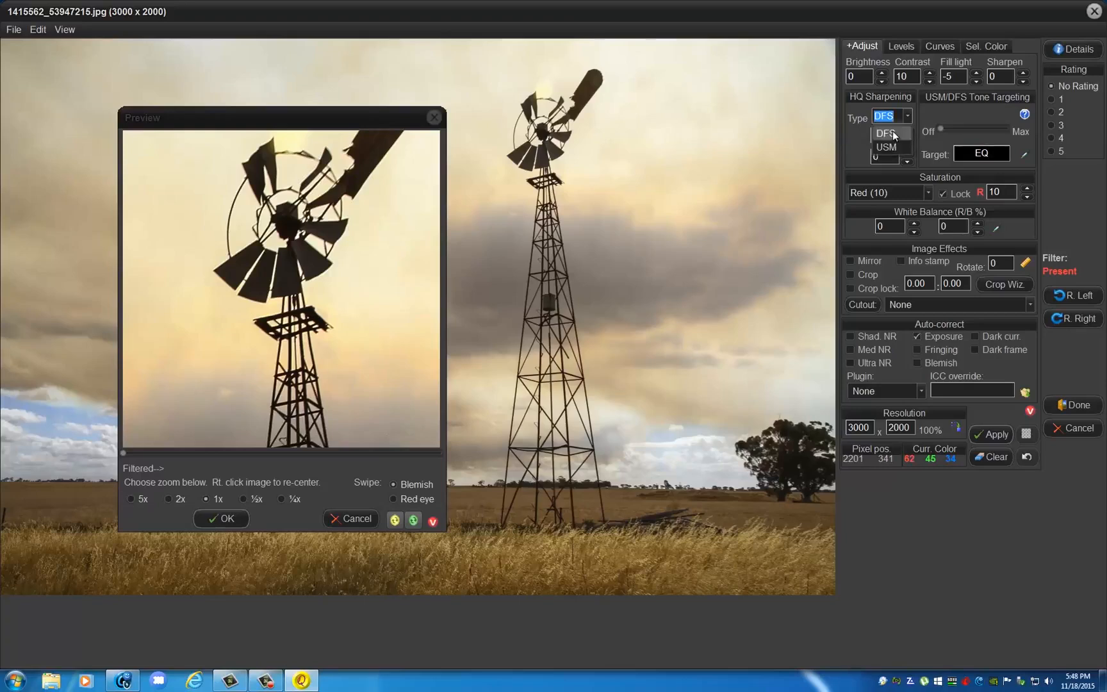
left_click(892, 132)
left_click(897, 117)
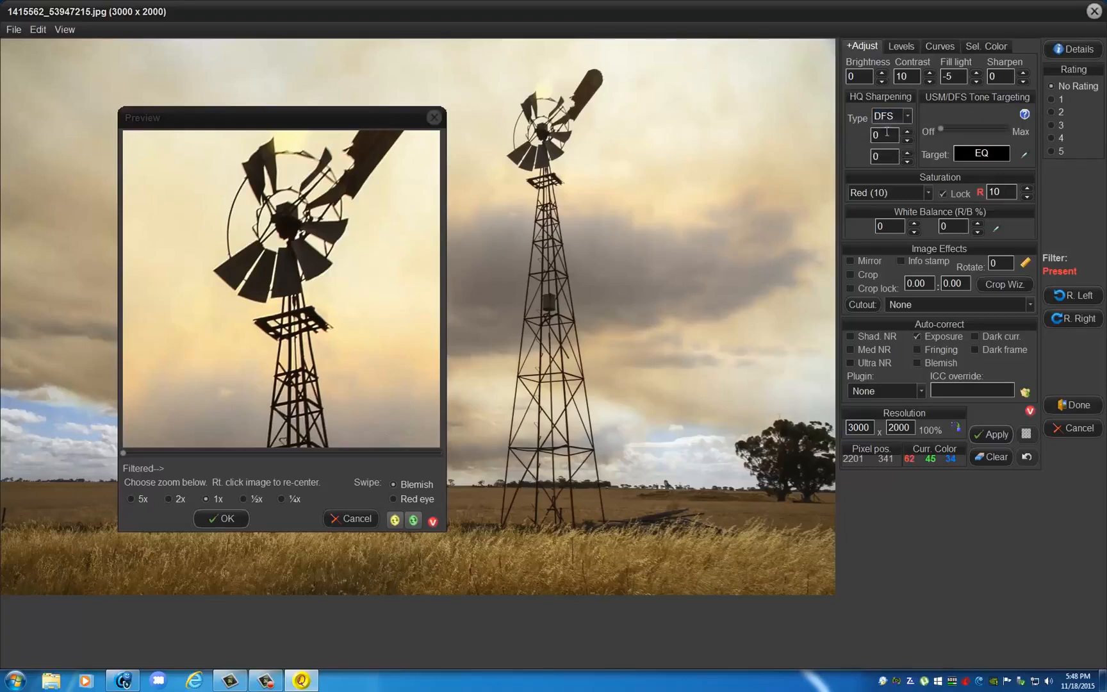
double_click(887, 132)
type("2")
double_click(880, 155)
type("60")
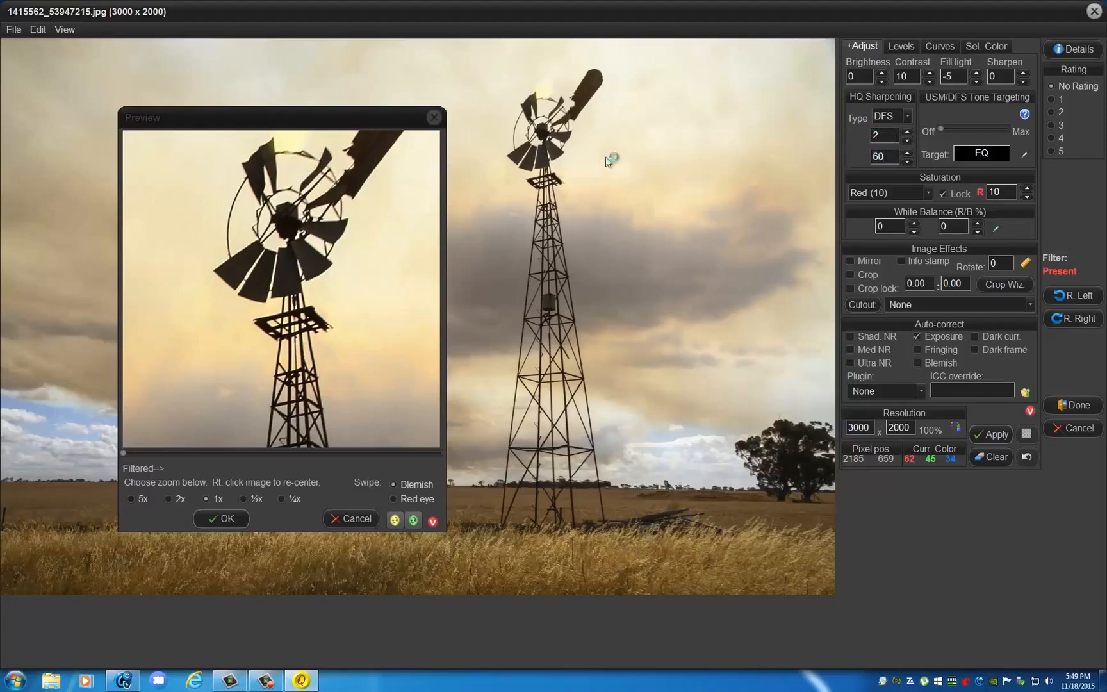
Check the sharpened result in the preview, and finish editing the photo with all adjustments applied.
left_click(414, 520)
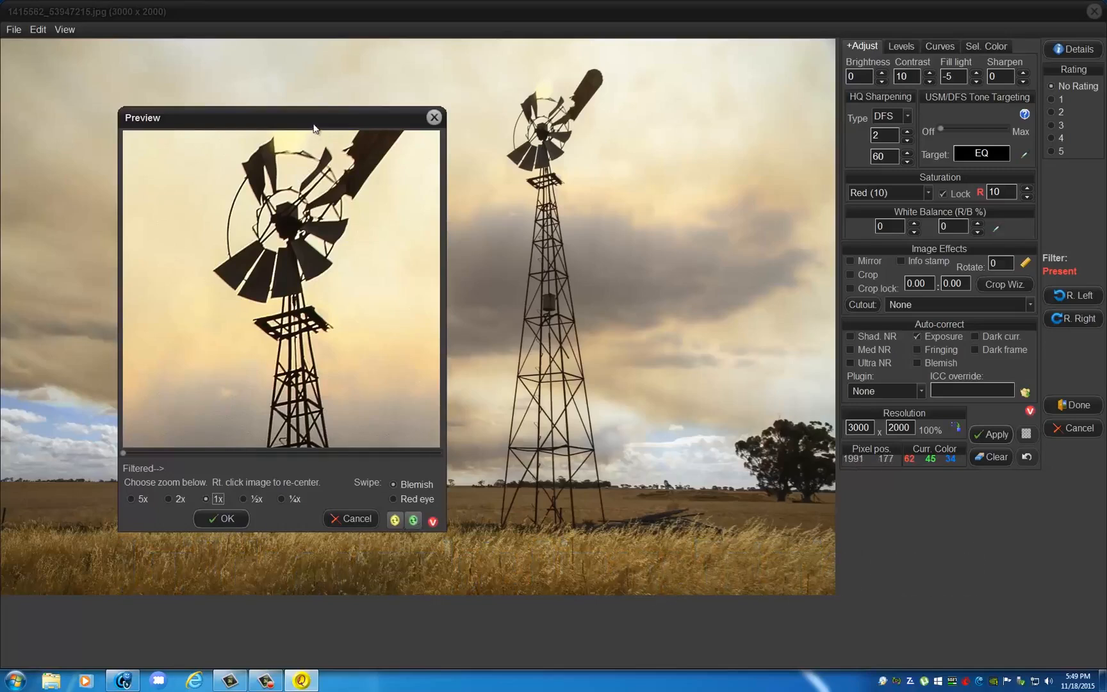
left_click_drag(316, 131, 451, 164)
right_click(611, 428)
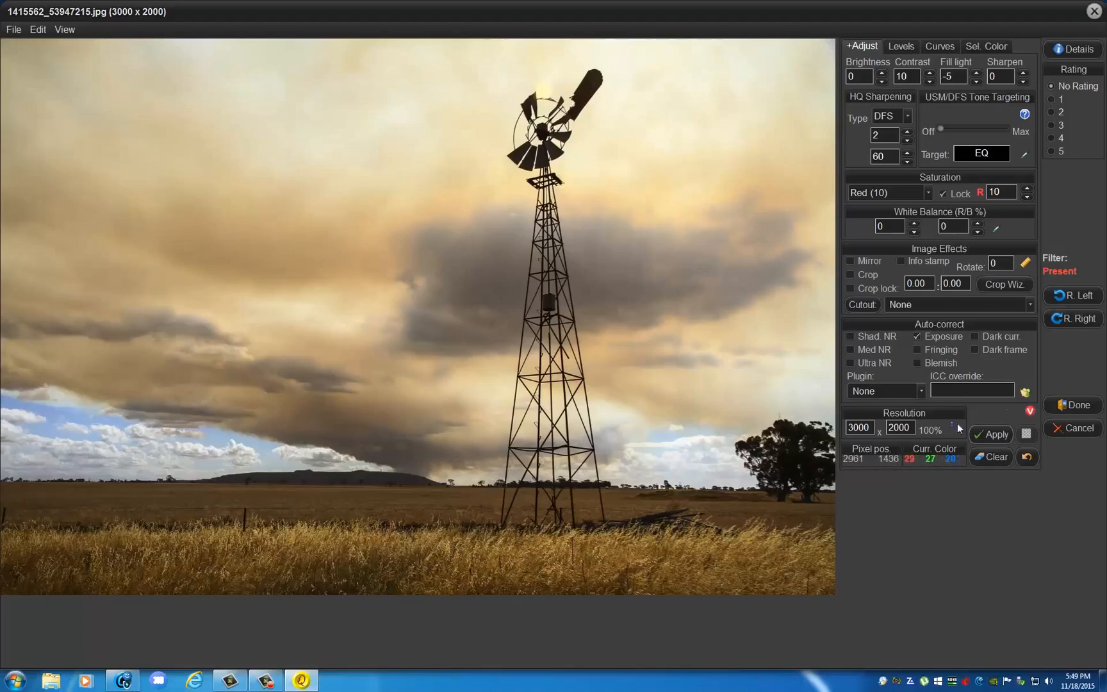
left_click(1073, 404)
left_click(482, 516)
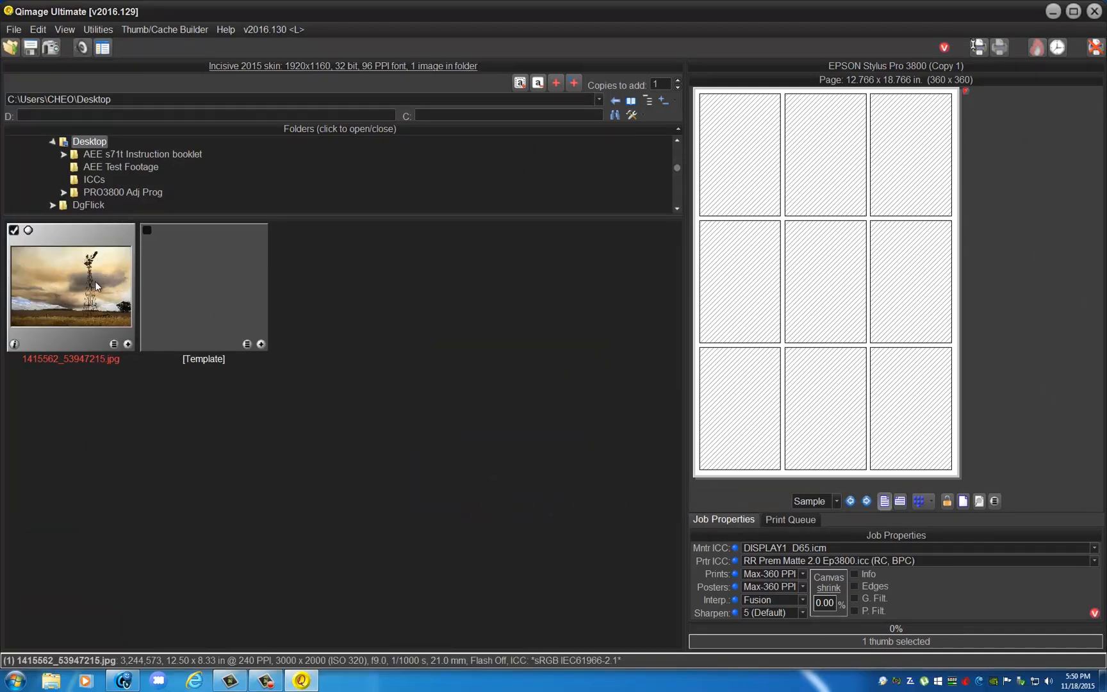
Review the media type, print quality, colour mode and paper size in the EPSON Stylus Pro 3800 driver properties.
left_click(978, 48)
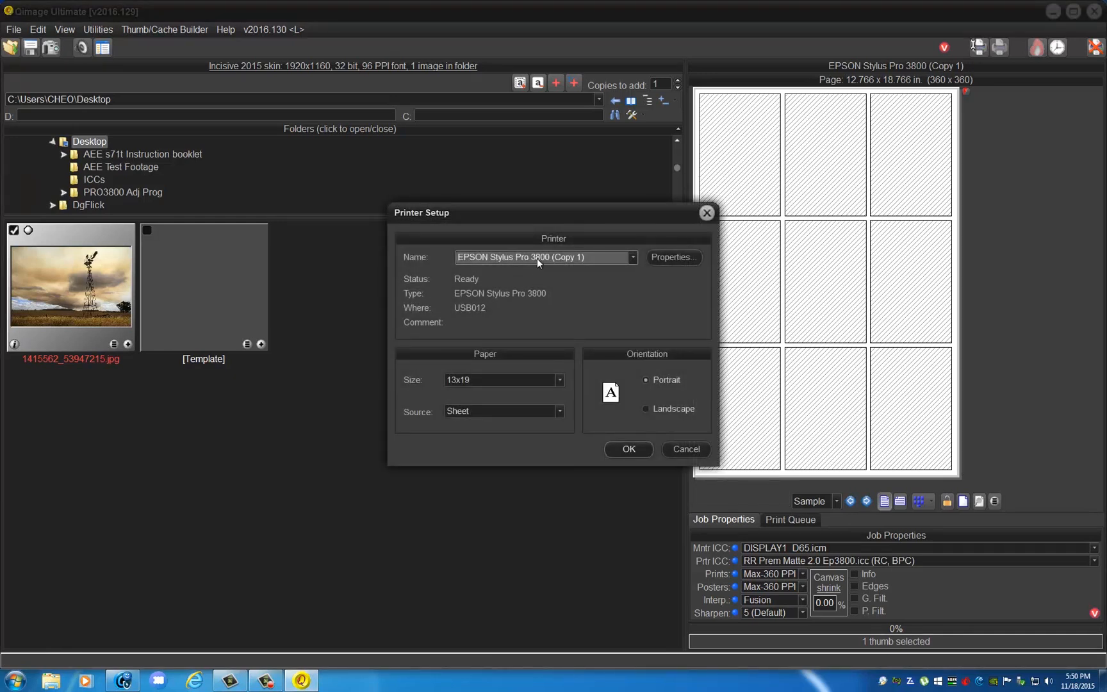
left_click(686, 260)
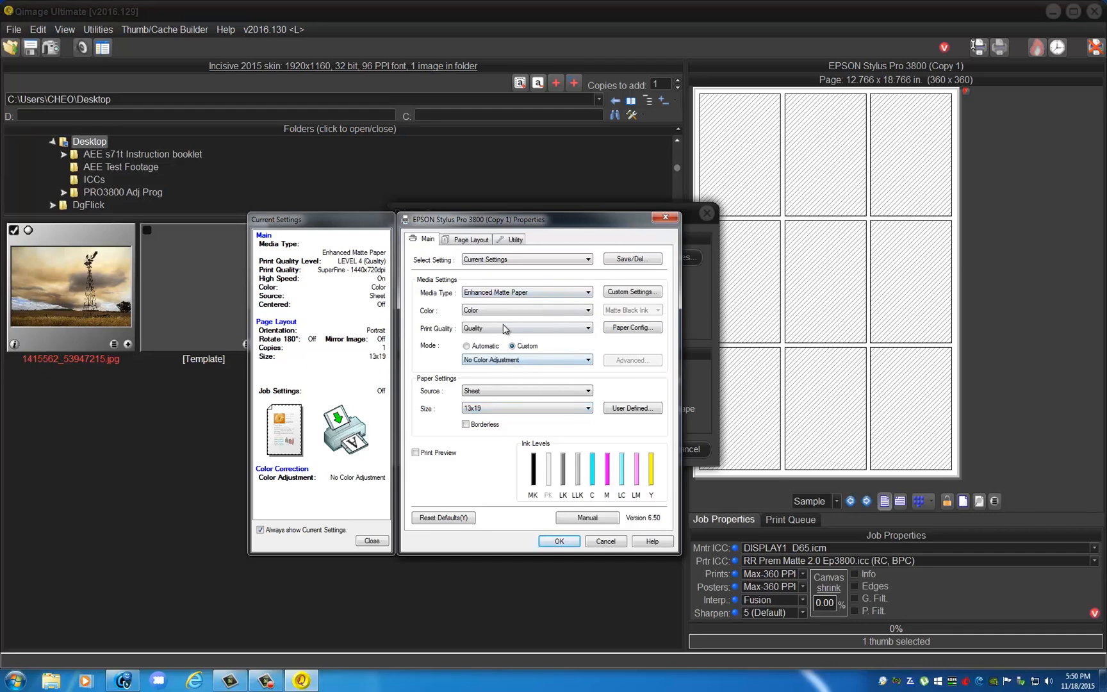
left_click(665, 217)
left_click(706, 213)
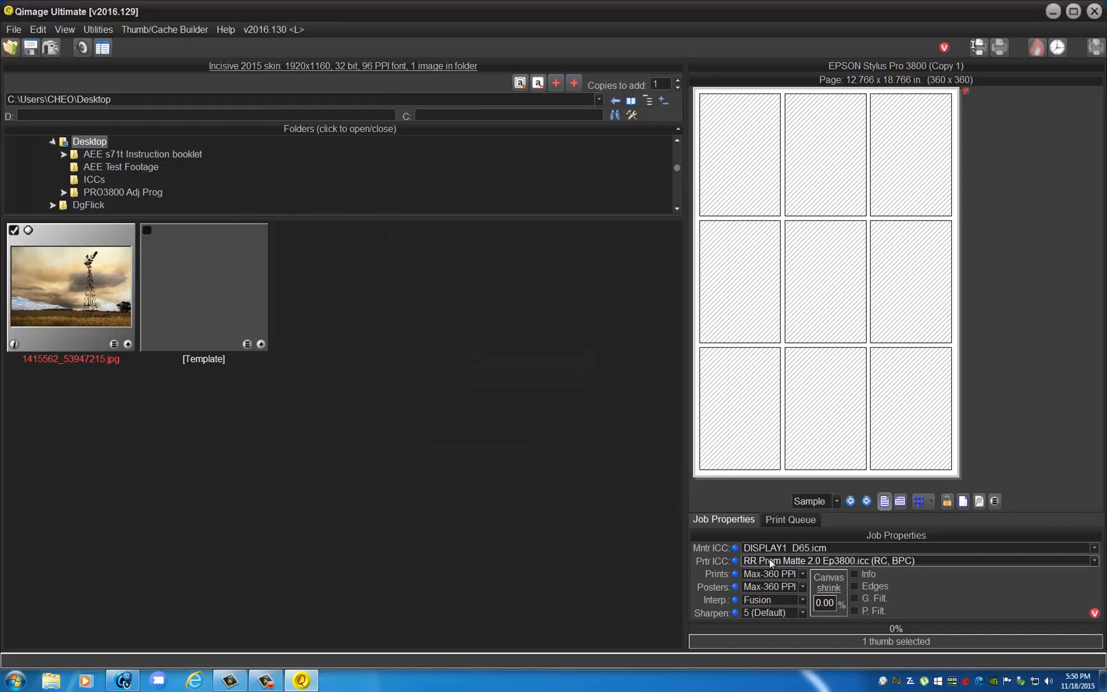
Choose RR Prem Matte 2.0 Ep3800.icc as the printer ICC profile for the print job.
left_click(747, 562)
left_click(763, 588)
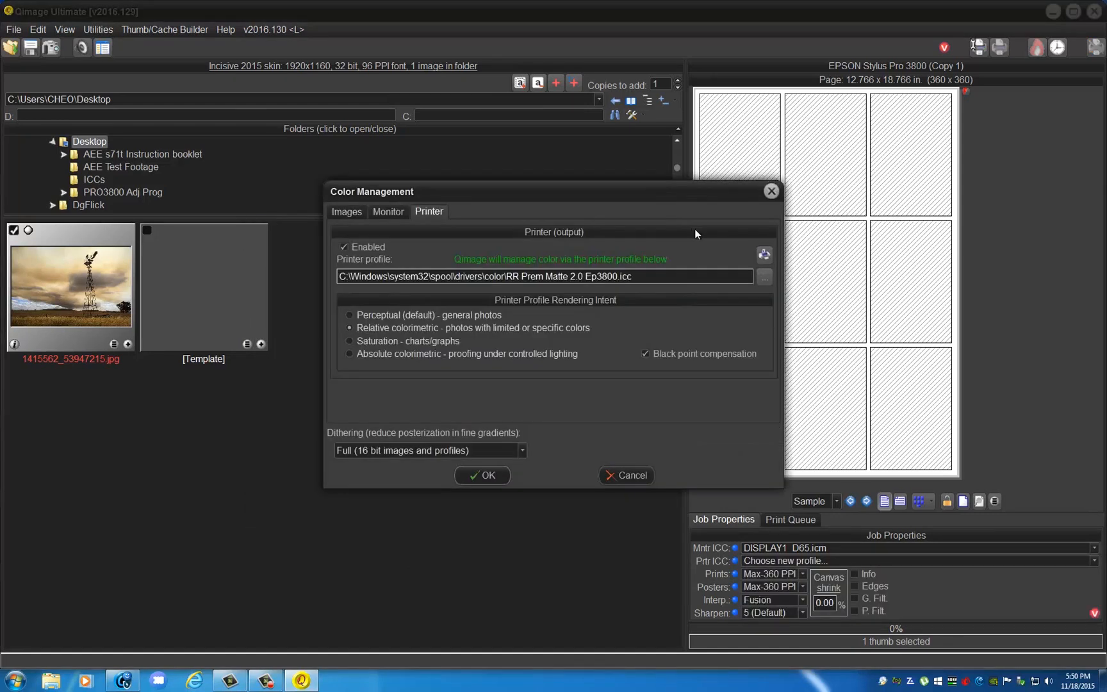
left_click(714, 280)
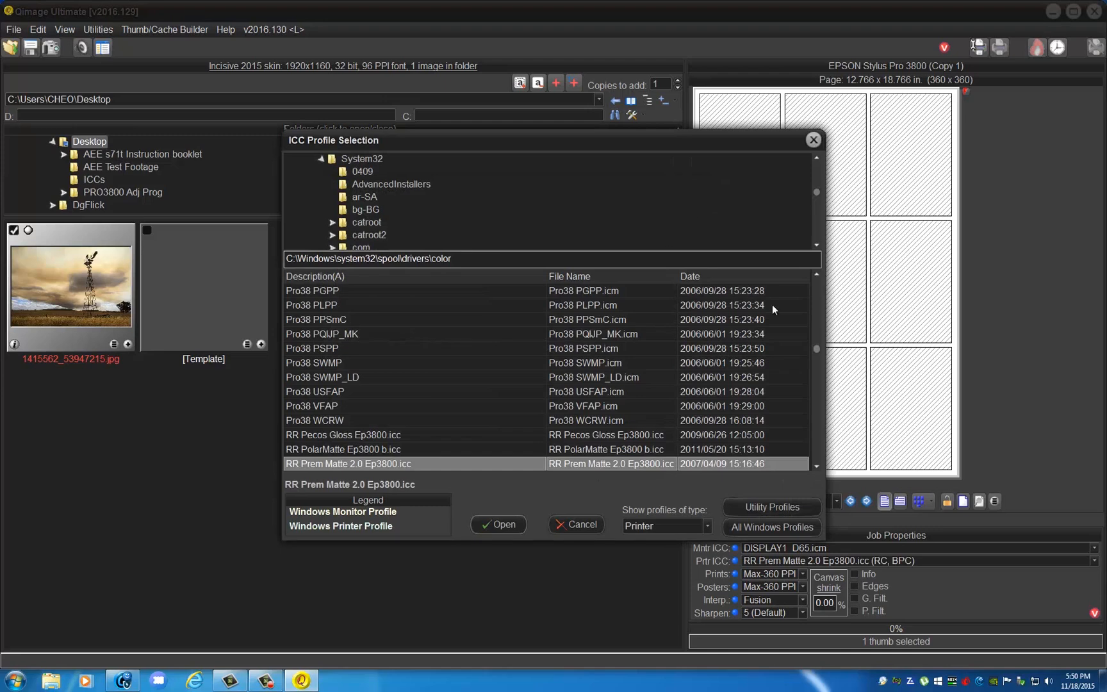
left_click(429, 372)
scroll(429, 372, "down", 11)
left_click(429, 372)
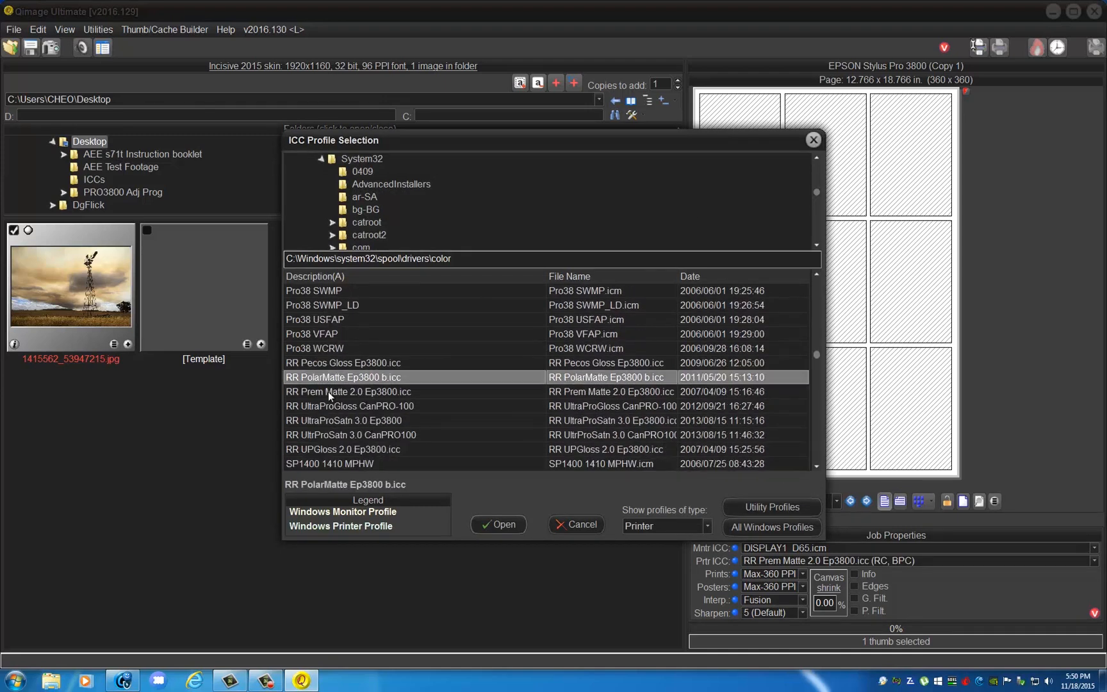
left_click(336, 392)
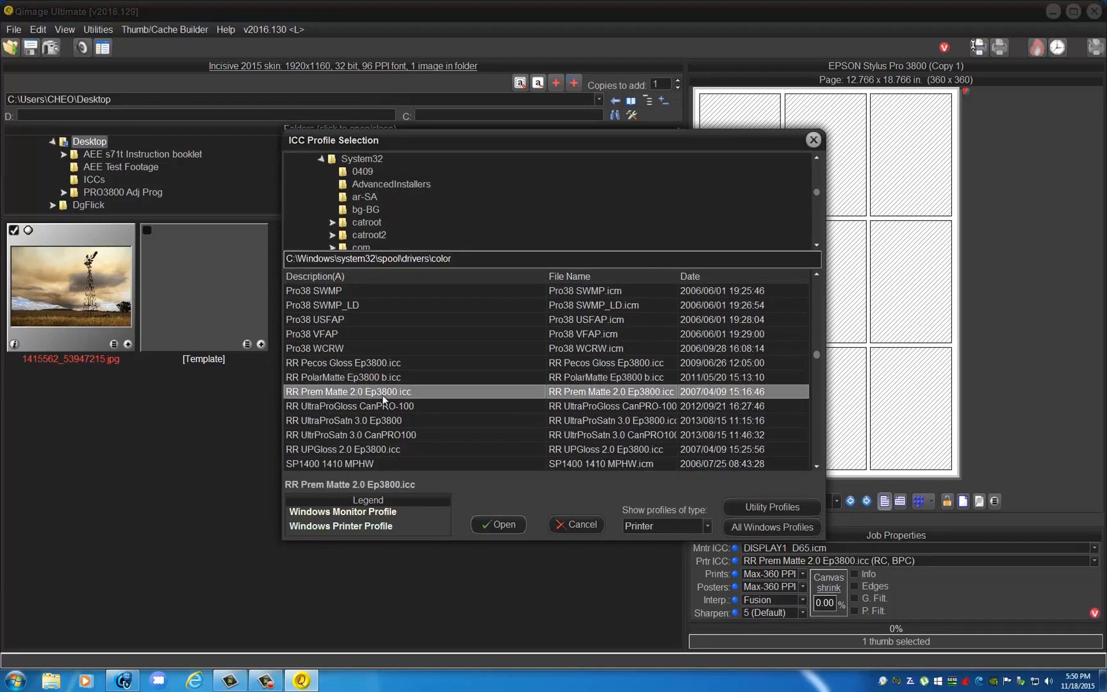
left_click(499, 524)
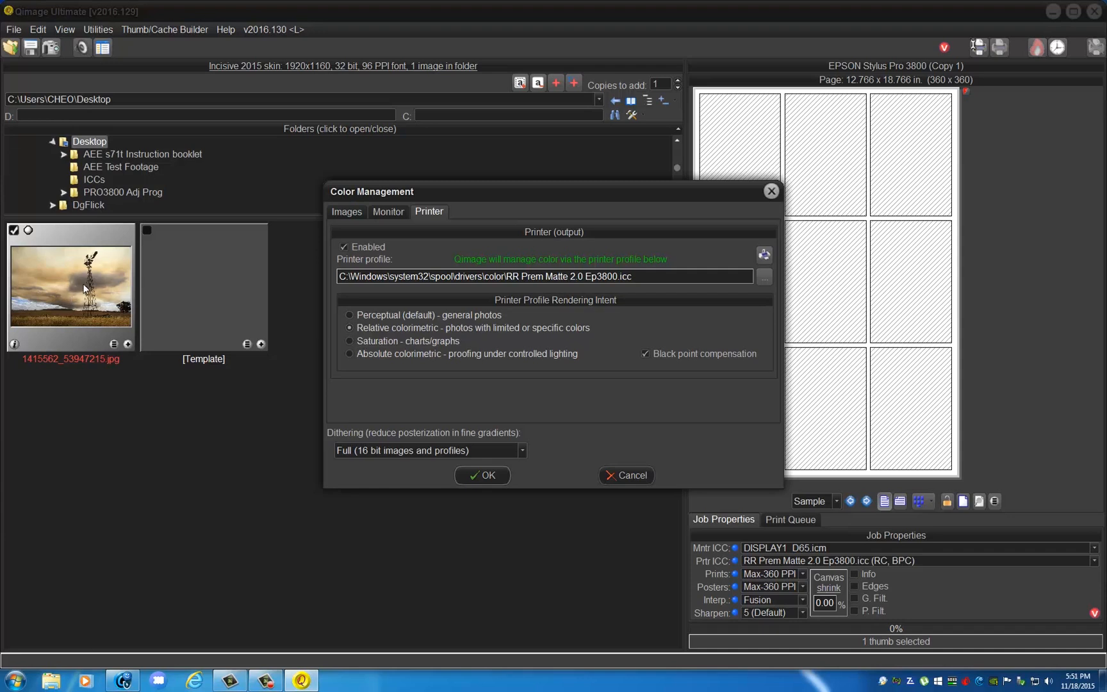
Set the printer profile's rendering intent to Perceptual and accept the colour management settings.
left_click(349, 314)
left_click(350, 328)
left_click(349, 328)
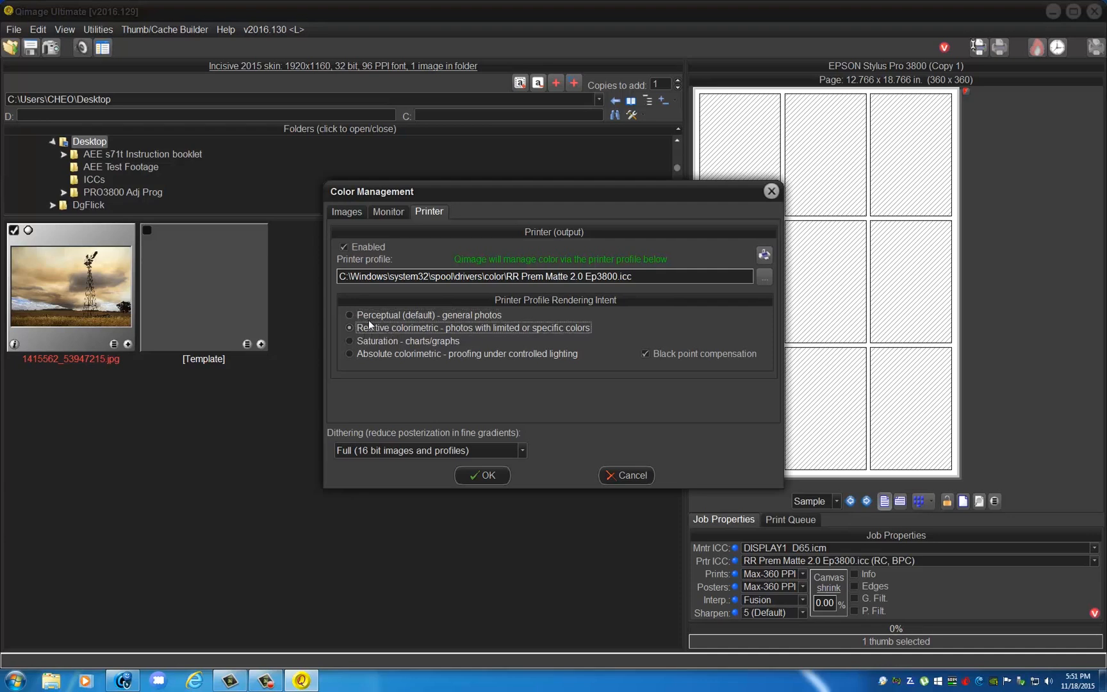
left_click(349, 314)
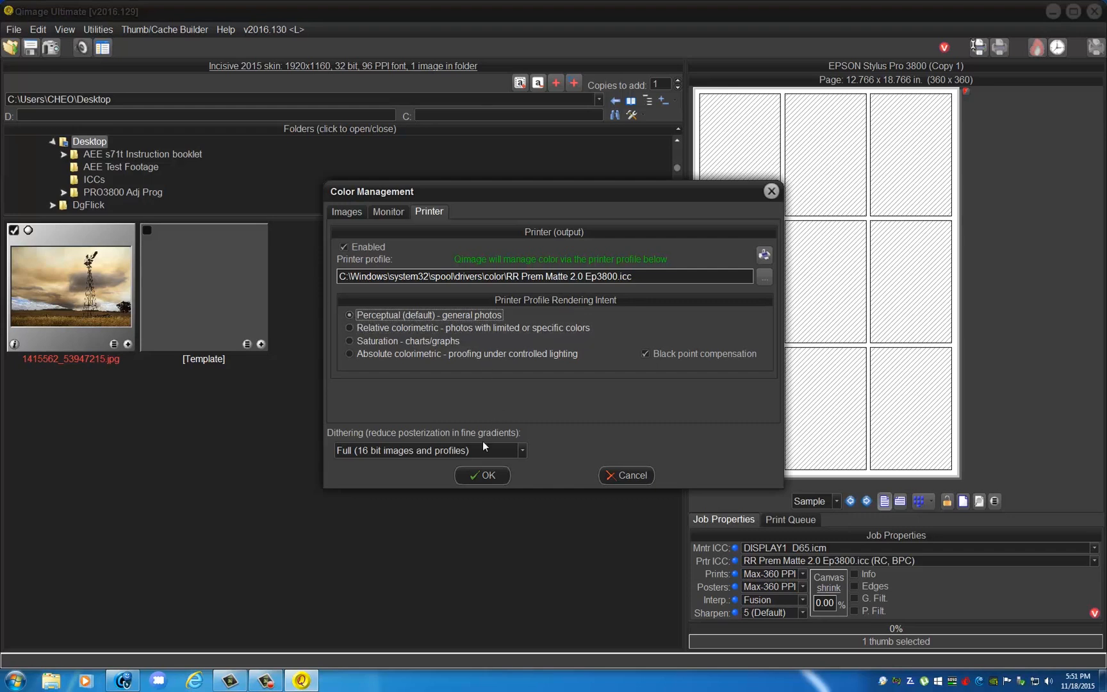
left_click(476, 476)
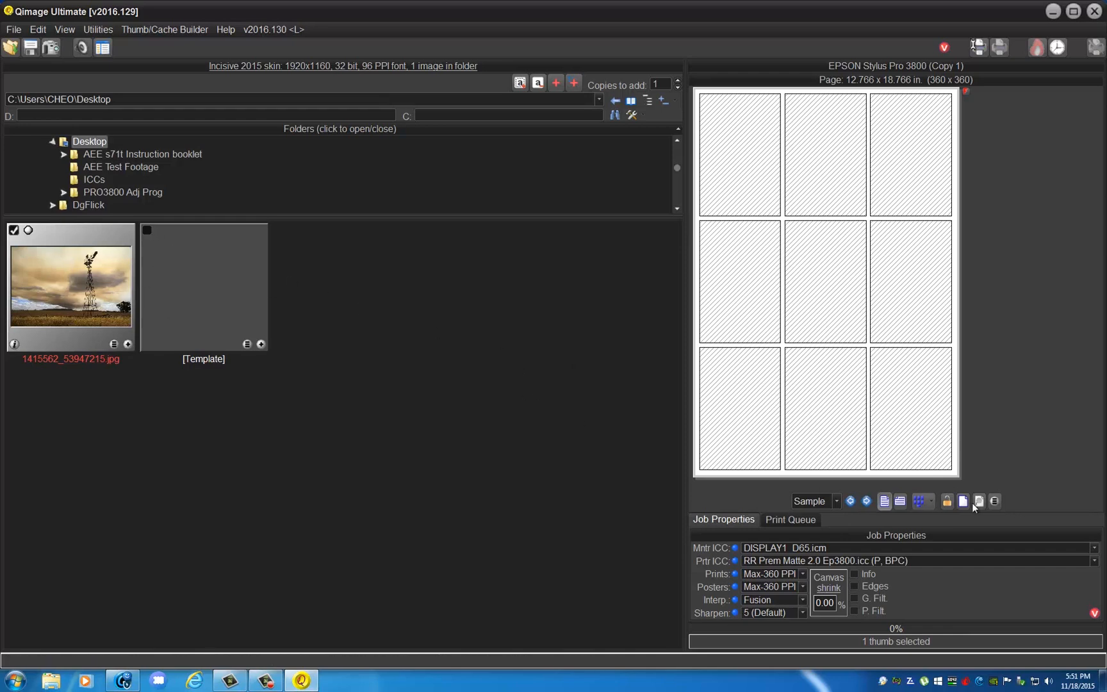
Try black as the first print border's colour, dismiss the colour choice, and set that border's width to 0.03.
left_click(995, 502)
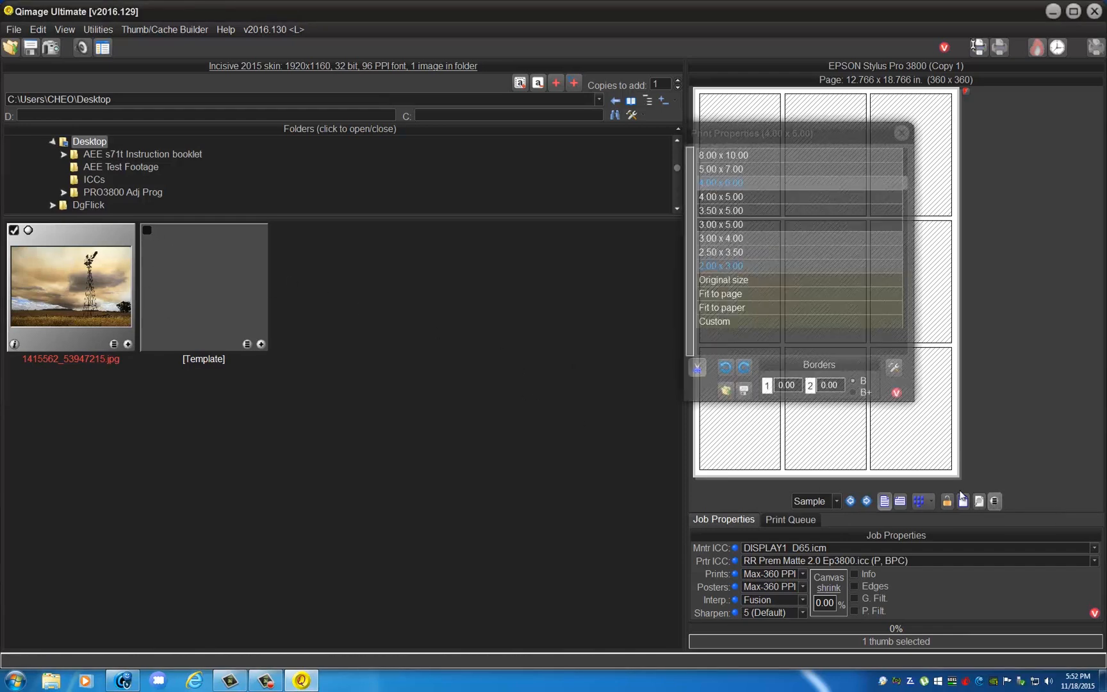
left_click(768, 386)
left_click(799, 395)
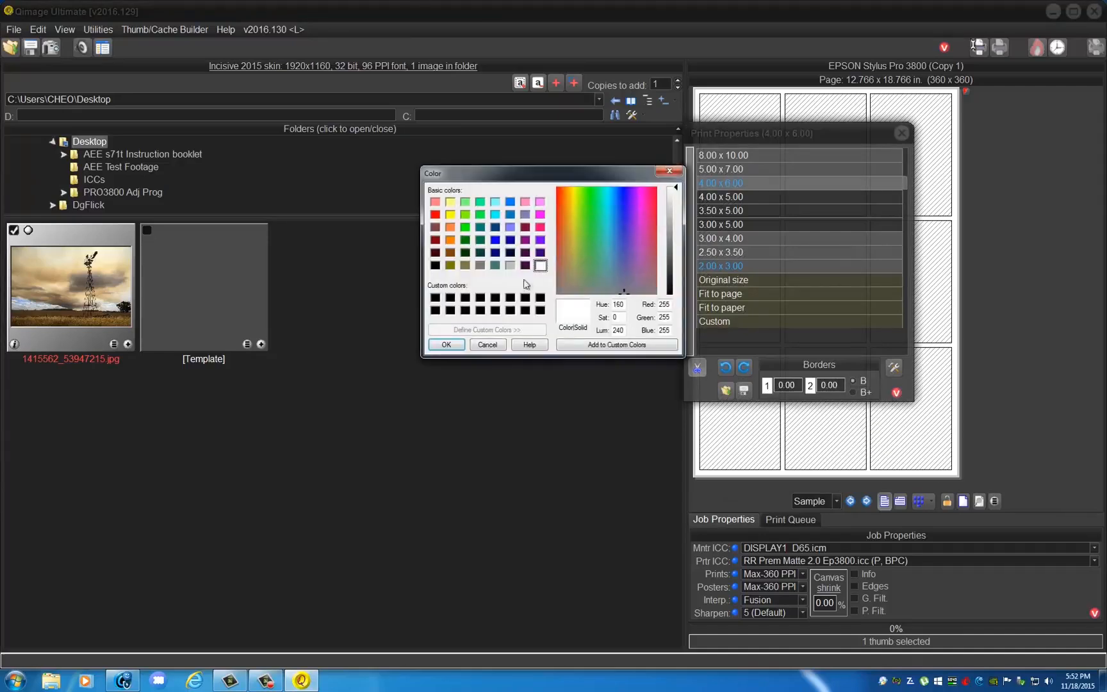
left_click(525, 310)
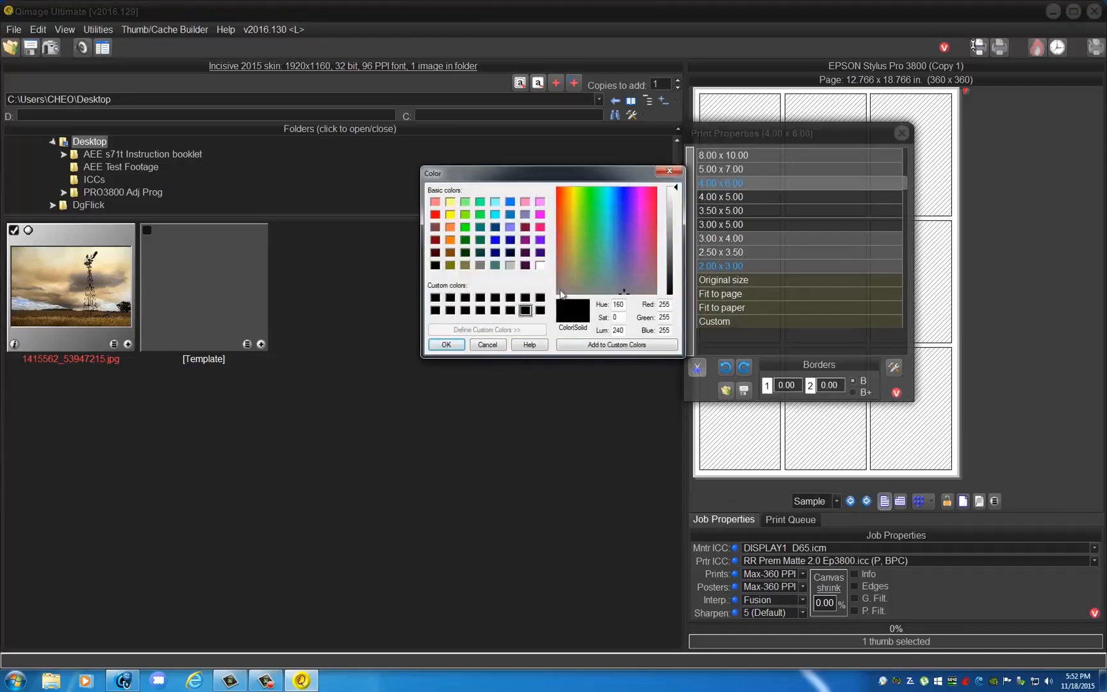
left_click(669, 171)
type("3")
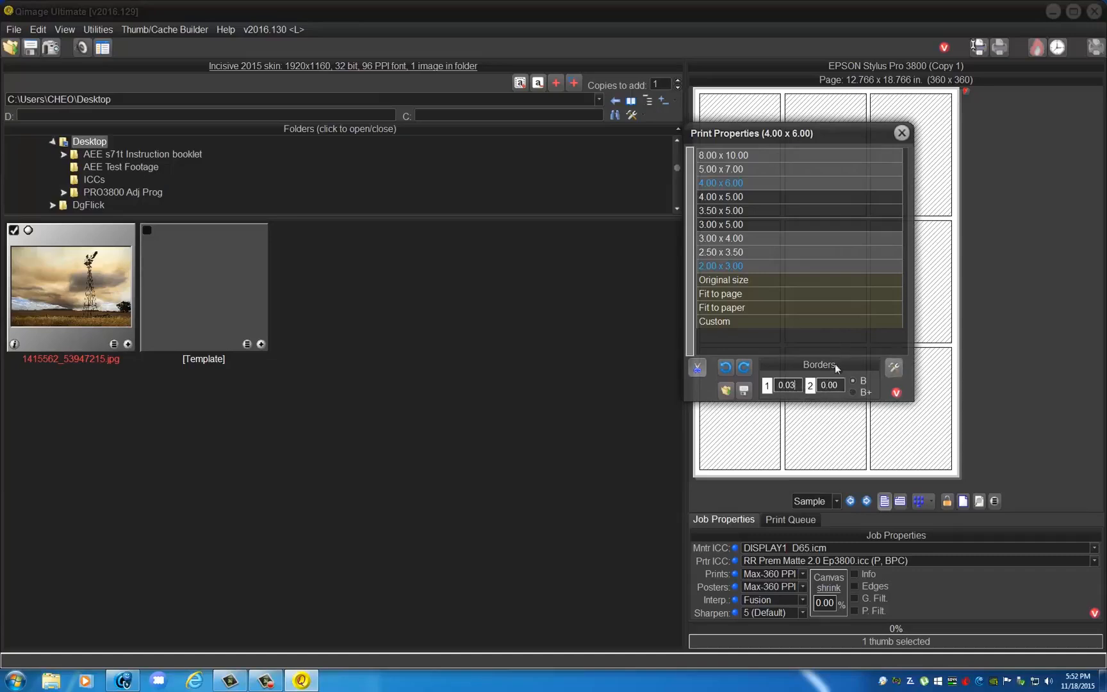
left_click(901, 132)
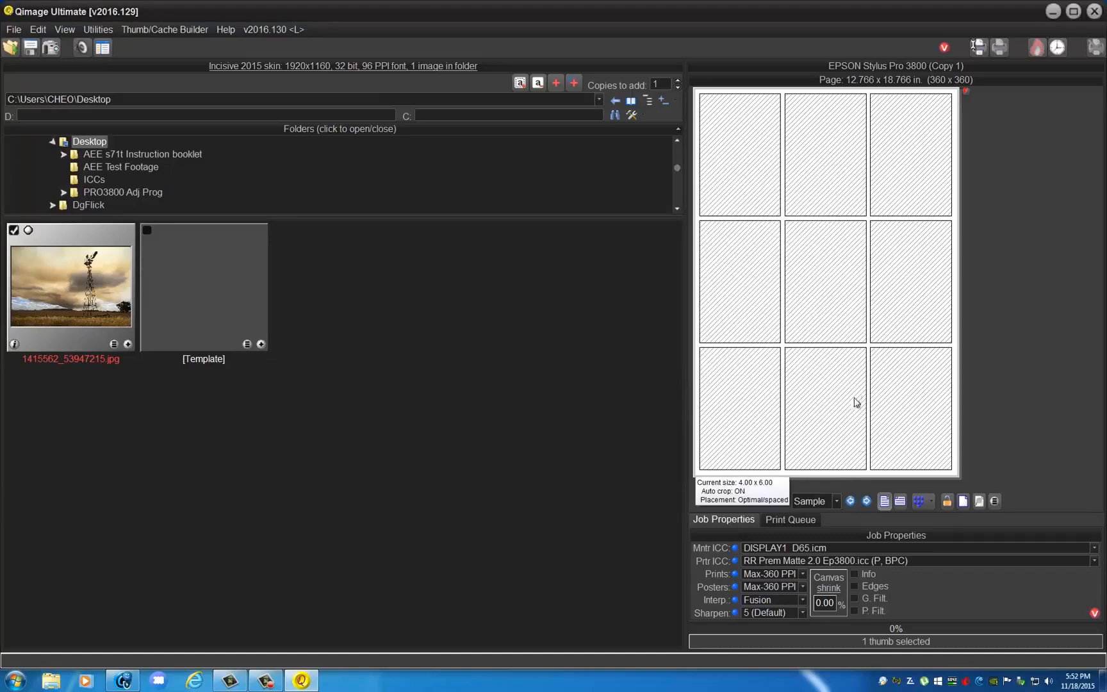
Set a custom print size from one known dimension, with 10.5 as the short side.
left_click(992, 501)
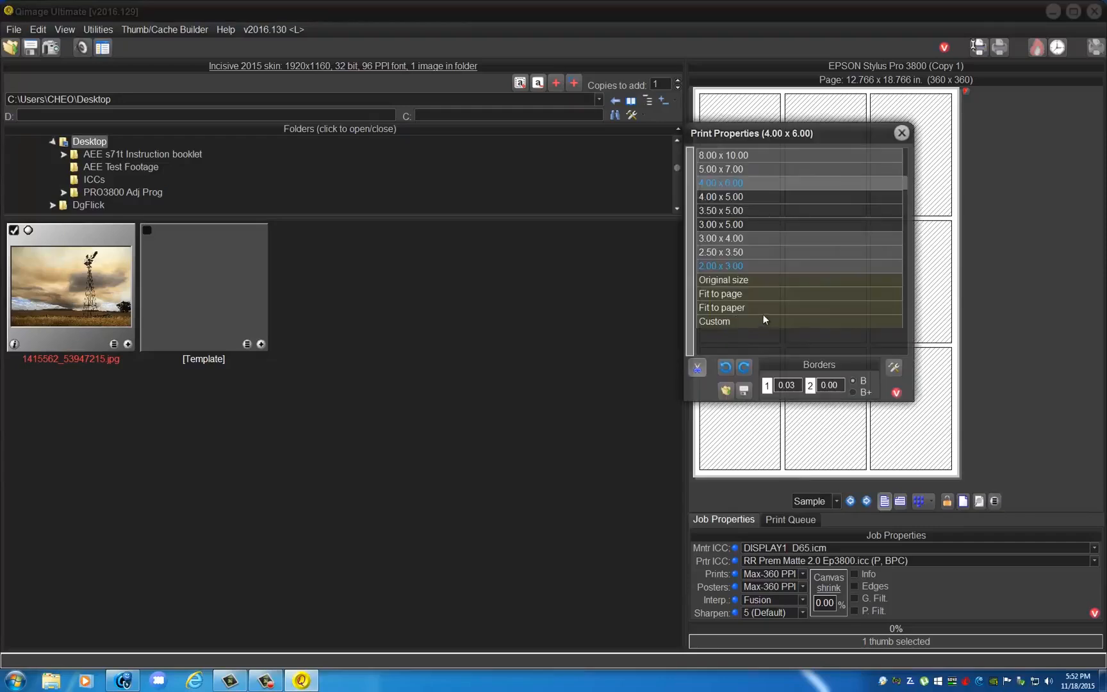
left_click(717, 321)
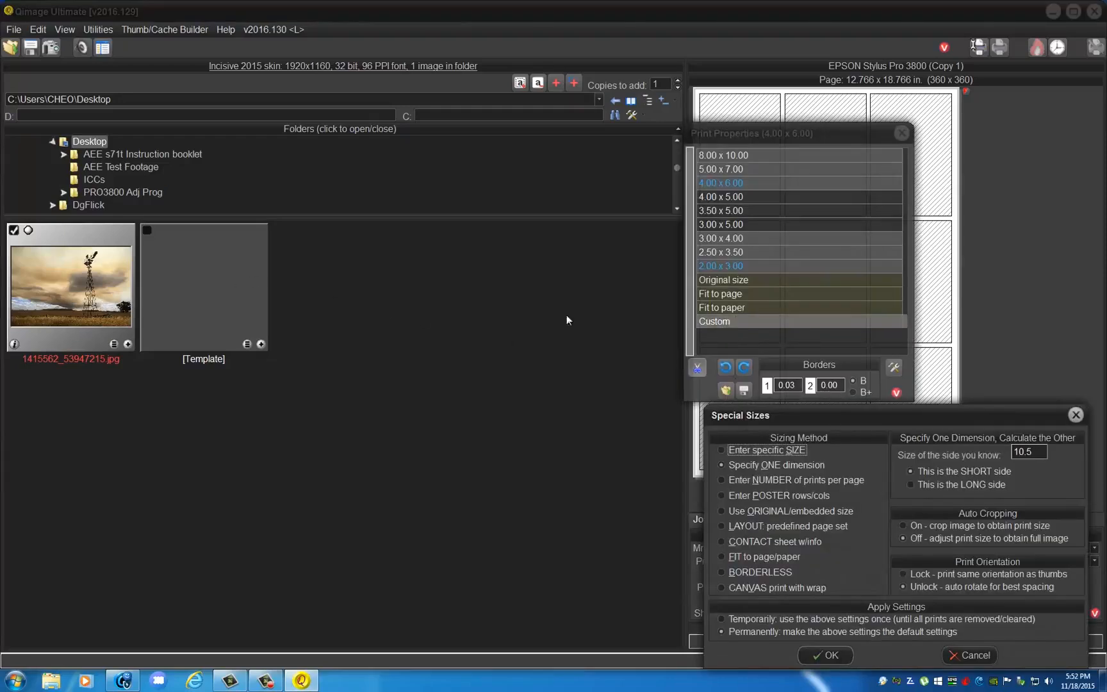
left_click(910, 471)
left_click(837, 658)
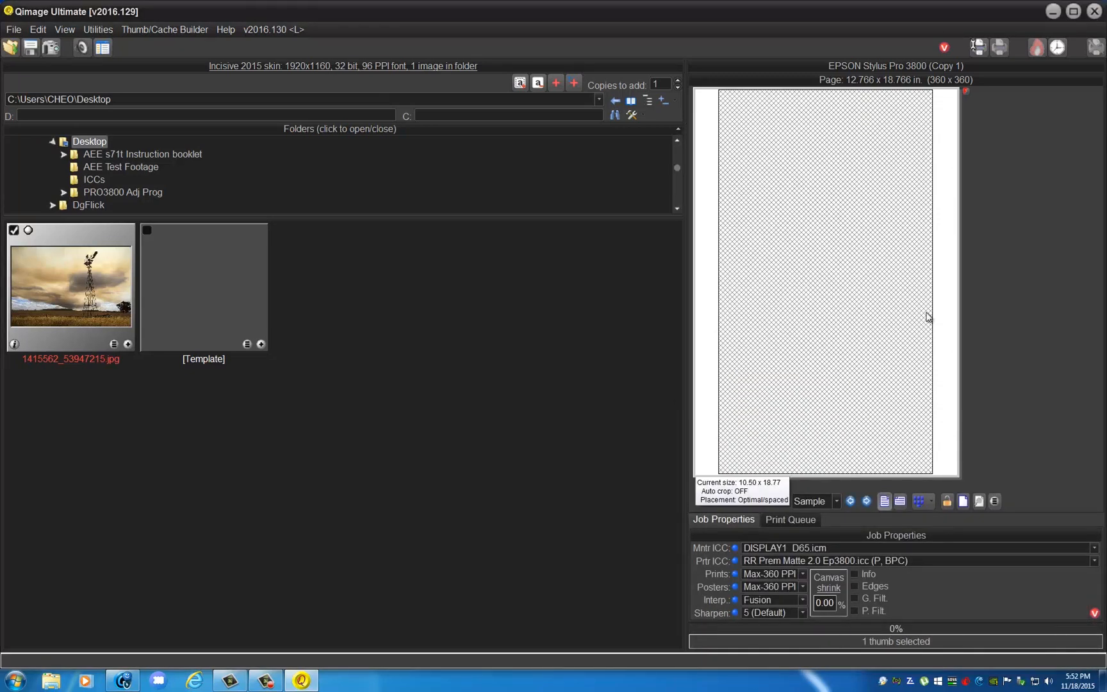
Add the windmill photo to the page layout and print it.
left_click(128, 344)
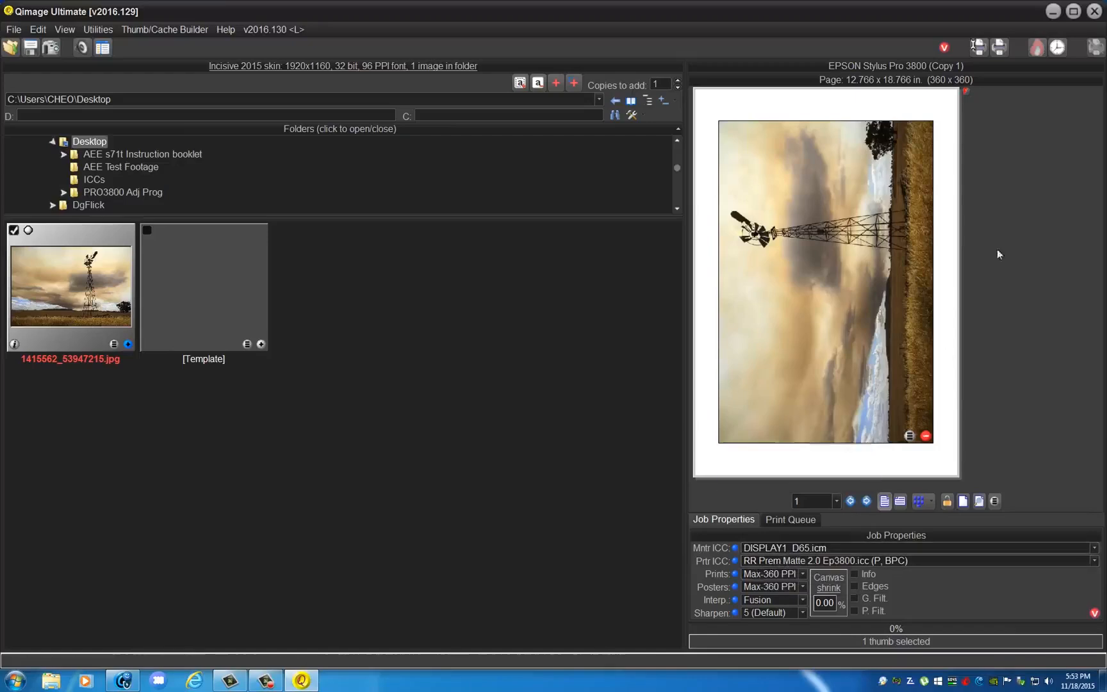
left_click(1000, 52)
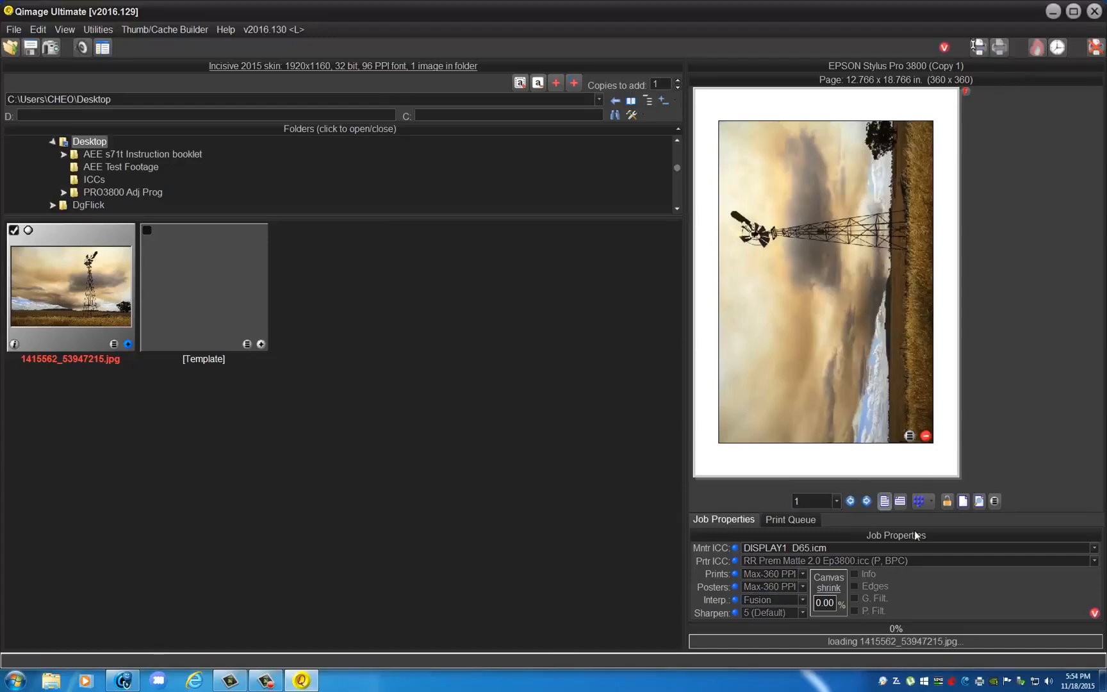